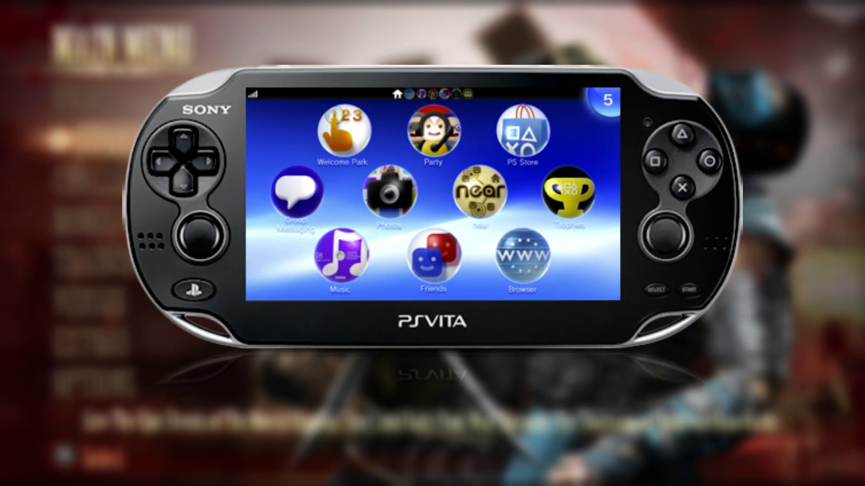
Go to the game's Options > Controls and scroll down to Save Configurations
key(Down)
key(Down)
key(Down)
key(Down)
key(Down)
key(Return)
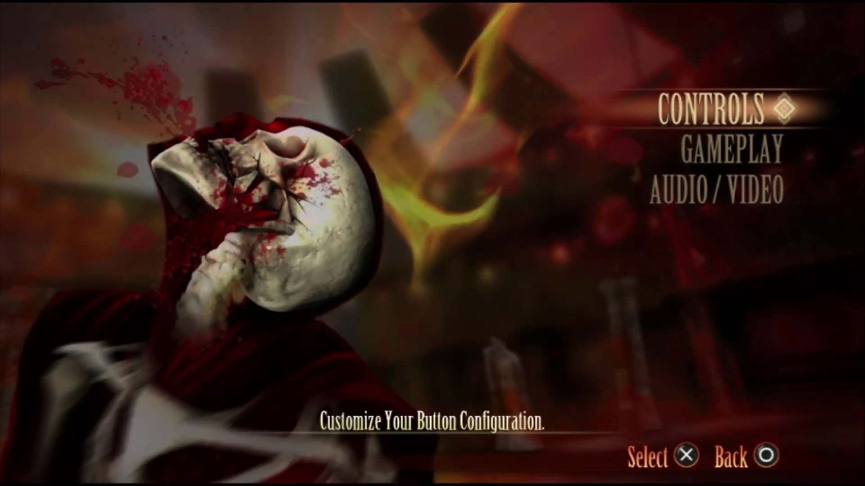
key(Return)
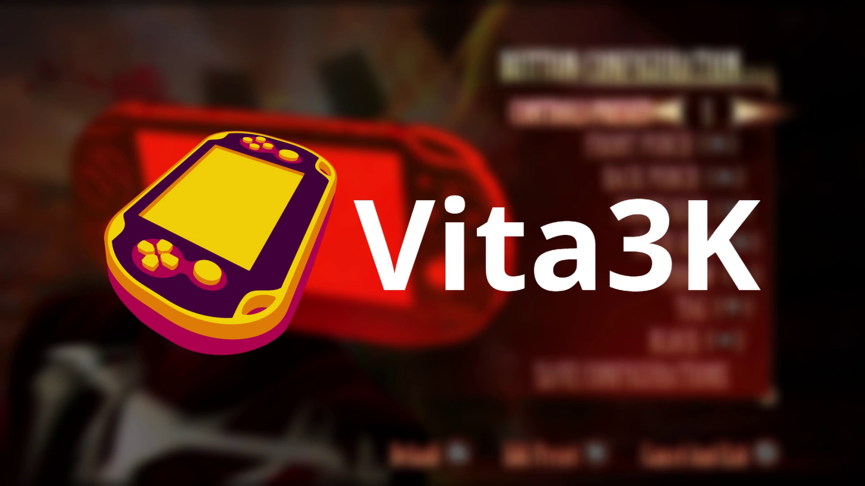
key(Down)
key(Down)
key(Down)
key(Down)
key(Down)
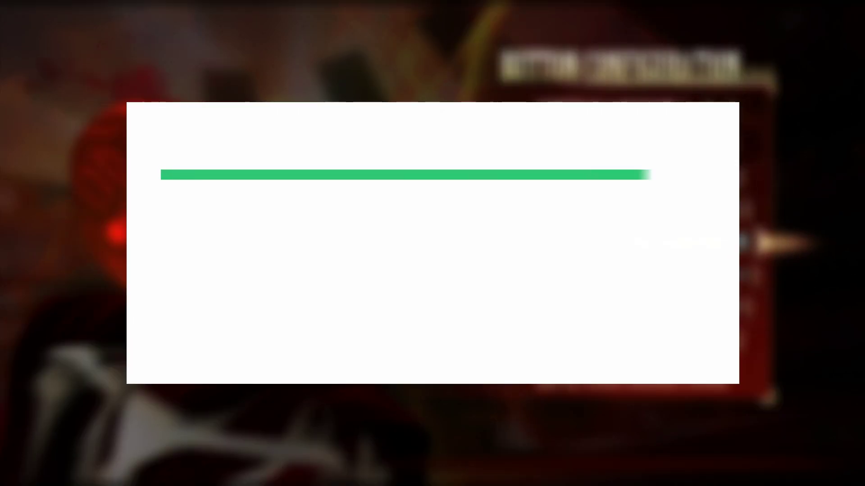
key(Down)
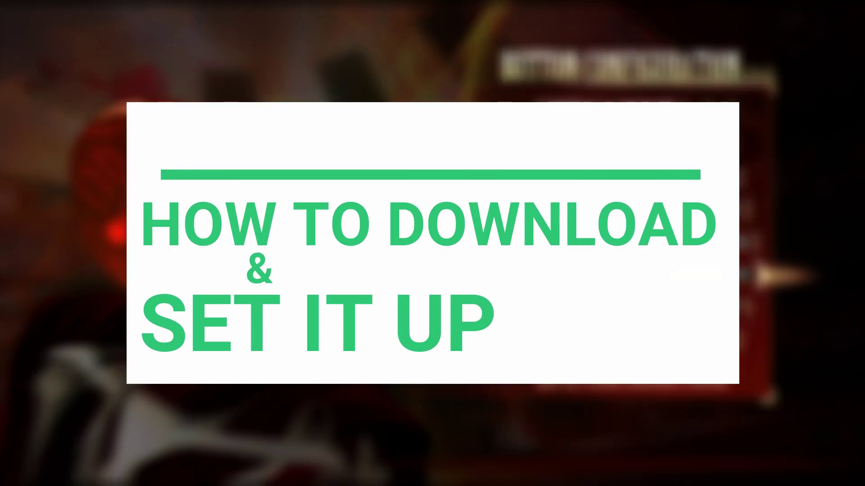
key(Down)
key(Down)
key(Down)
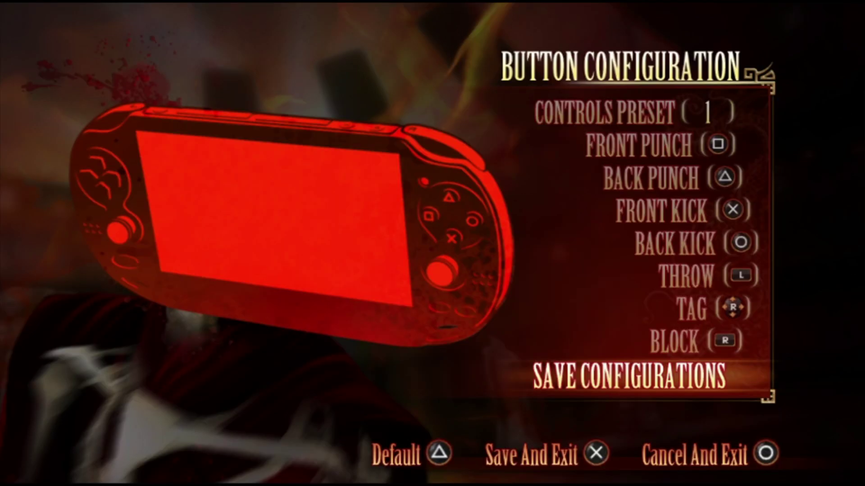
Leave button configuration without saving, return to the Main Menu, and pick a mode for fighter select
key(c)
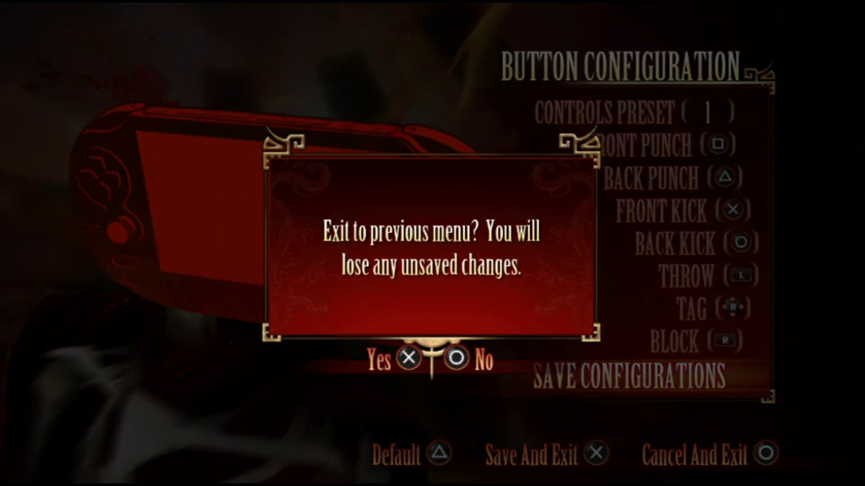
key(x)
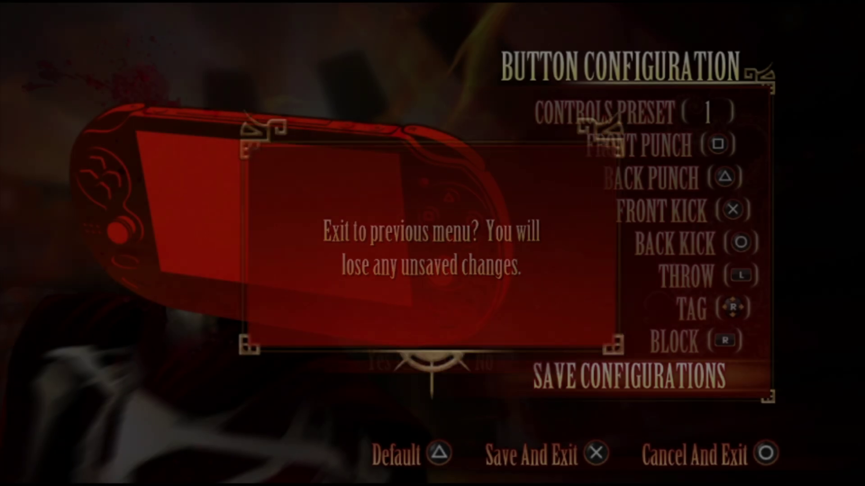
key(c)
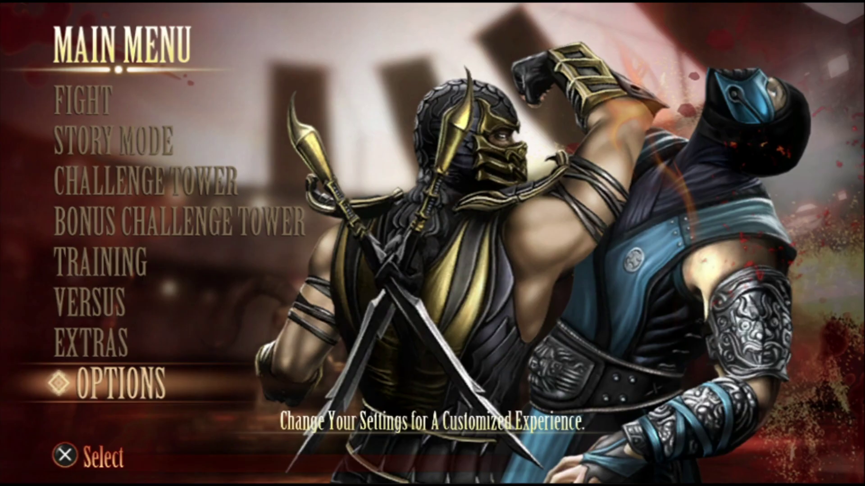
key(Up)
key(Up)
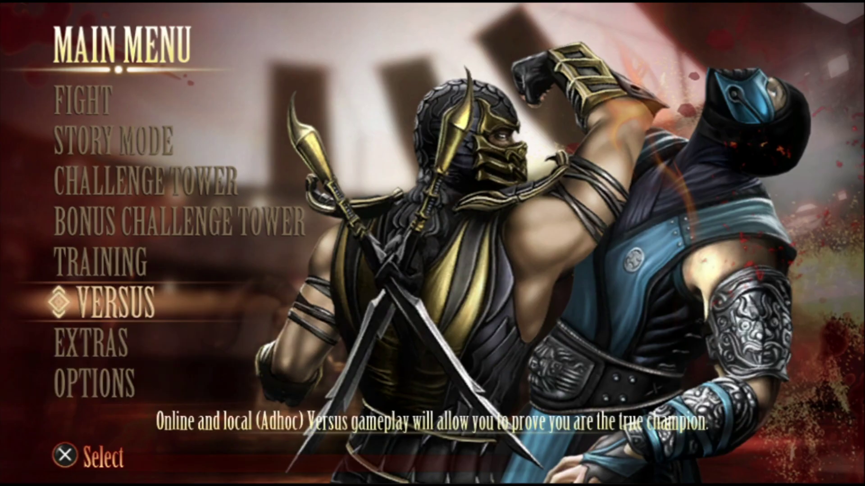
key(Up)
key(Up)
key(Up)
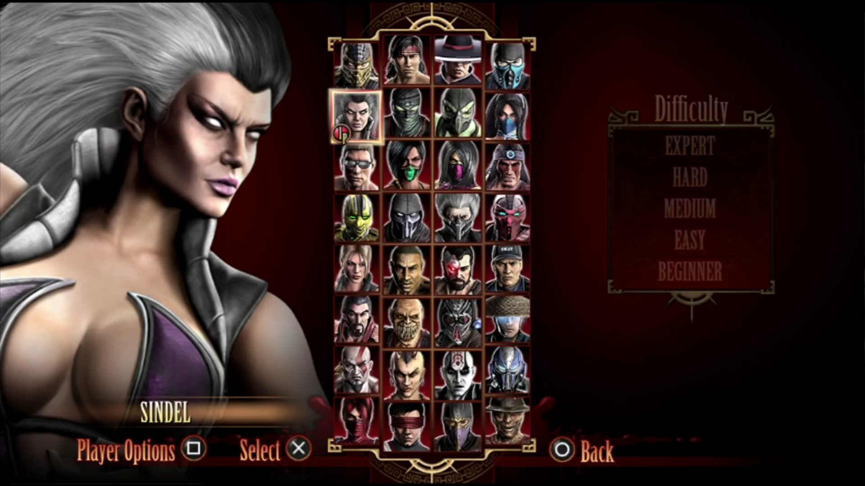
Move through the fighter grid past Scorpion, Kitana and Cyrax, landing on Sindel
key(Up)
key(Right)
key(Right)
key(Right)
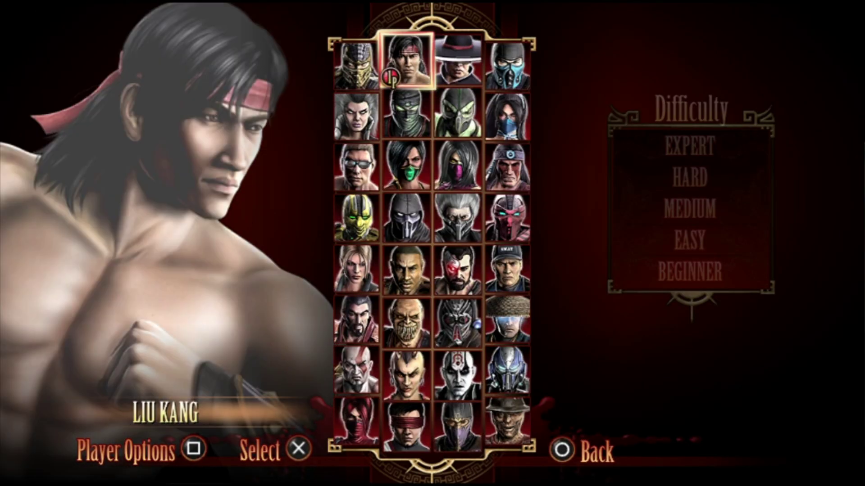
key(Down)
key(Left)
key(Left)
key(Left)
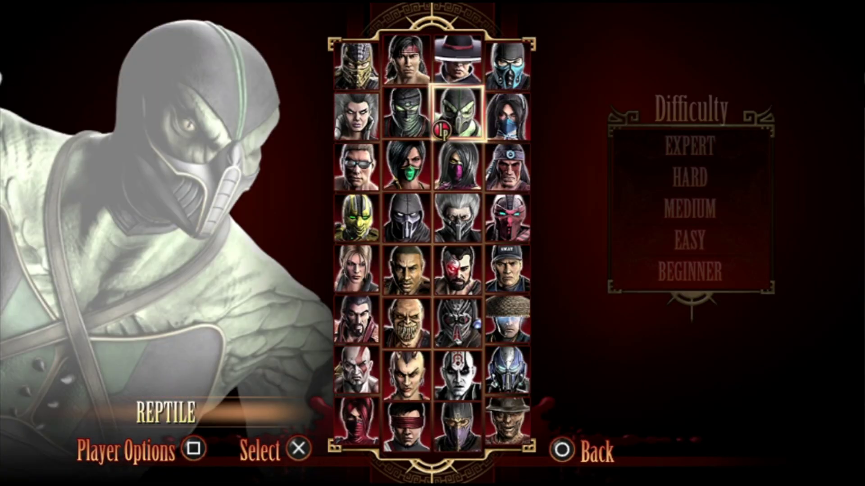
key(Down)
key(Down)
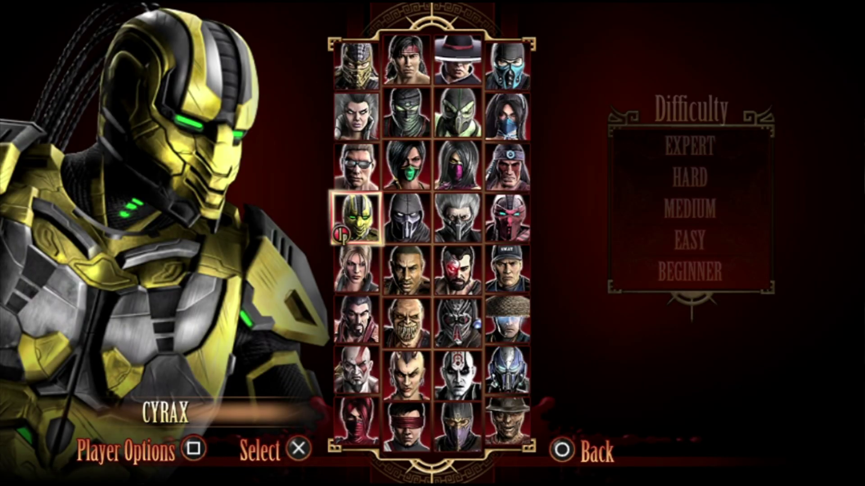
key(Up)
key(Up)
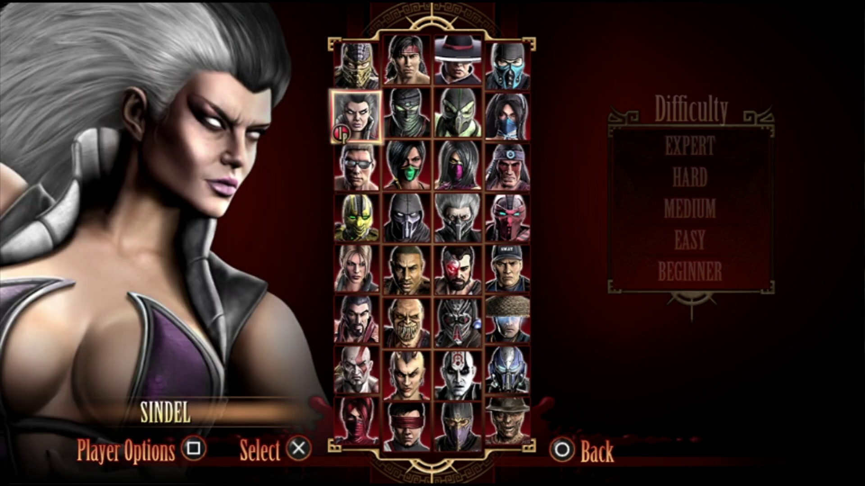
Change Sindel's player options controls preset from 1 to 2
key(z)
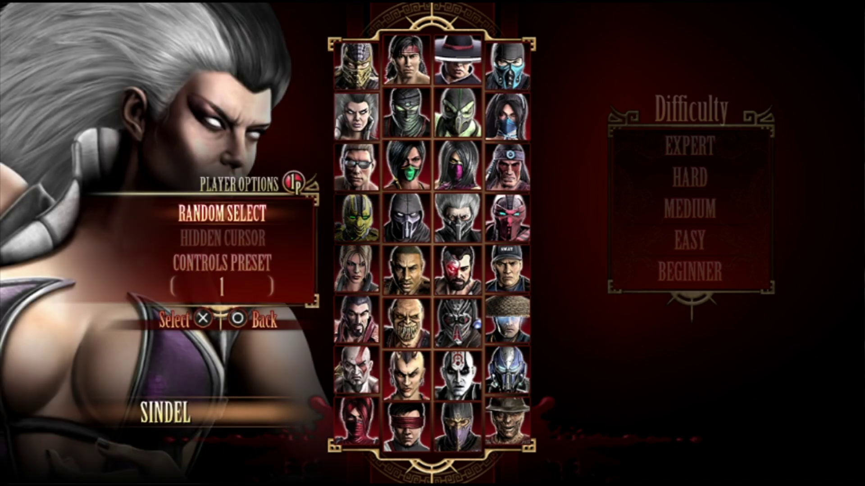
key(Down)
key(Up)
key(Down)
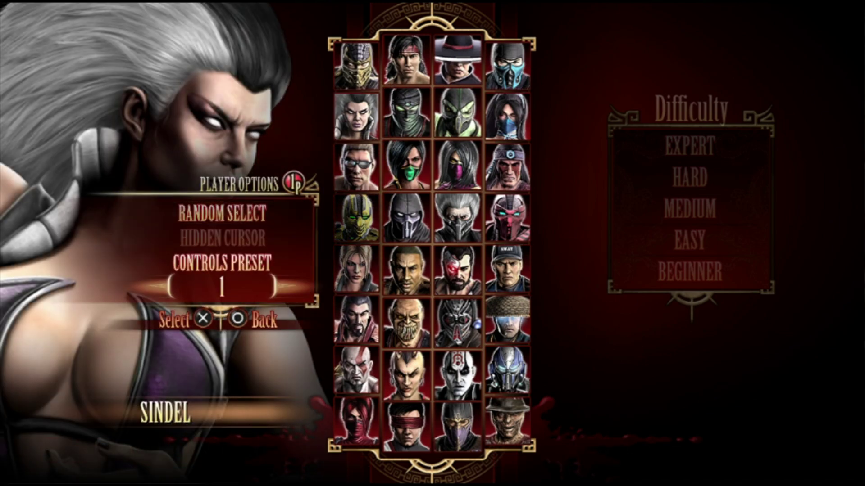
key(Right)
key(Escape)
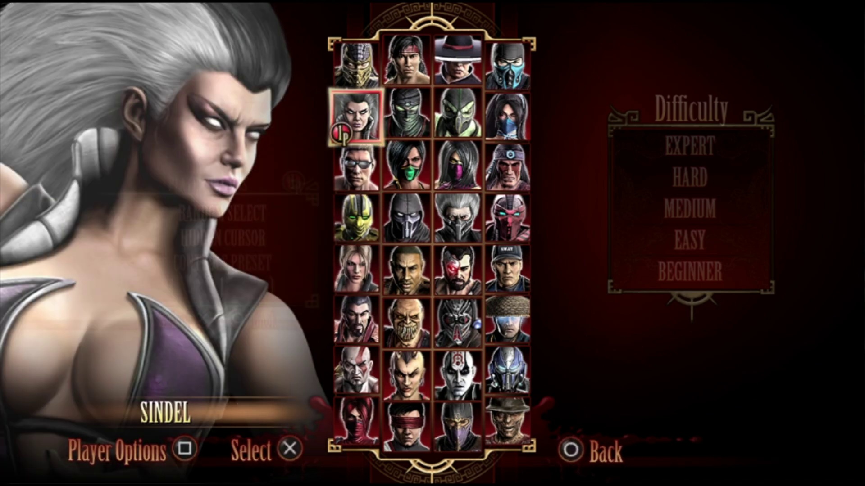
Browse the roster through Johnny Cage, Cyrax, Shang Tsung, Kratos, Kenshi, Sheeva, Baraka and Jax to Jade
key(Down)
key(Down)
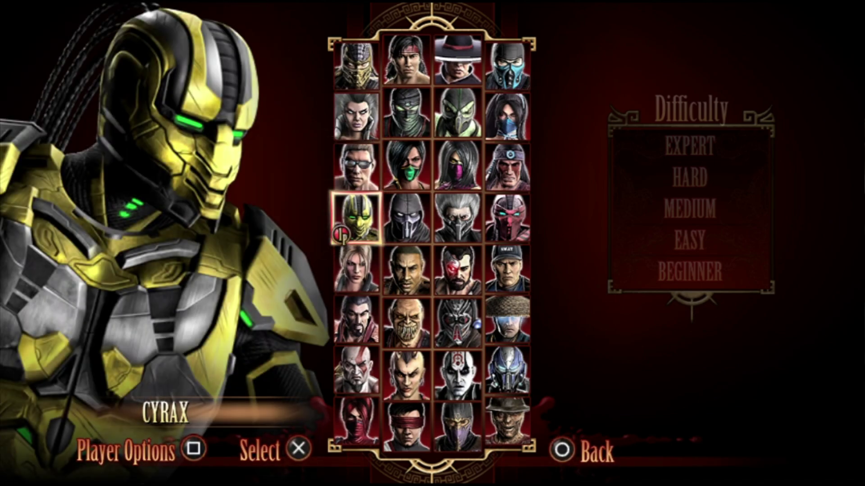
key(Down)
key(Down)
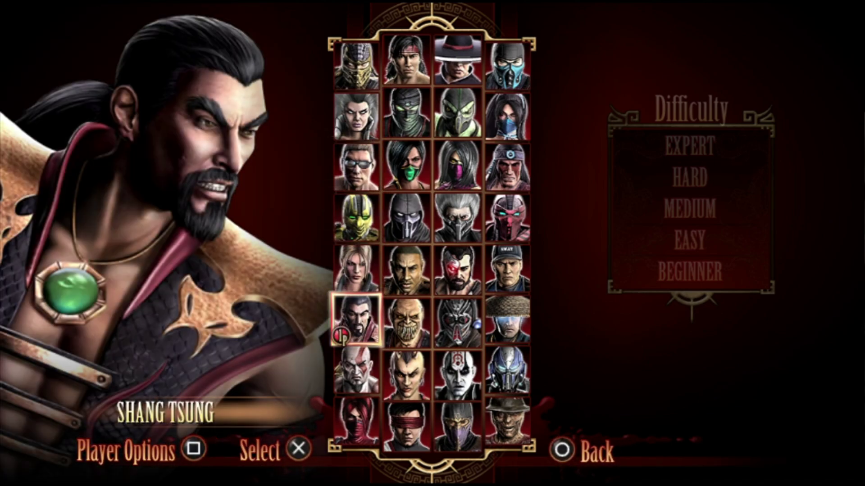
key(Down)
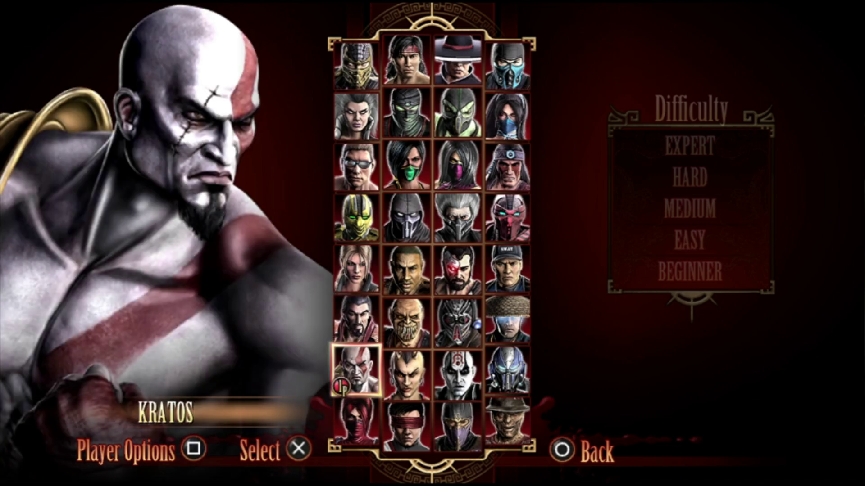
key(Down)
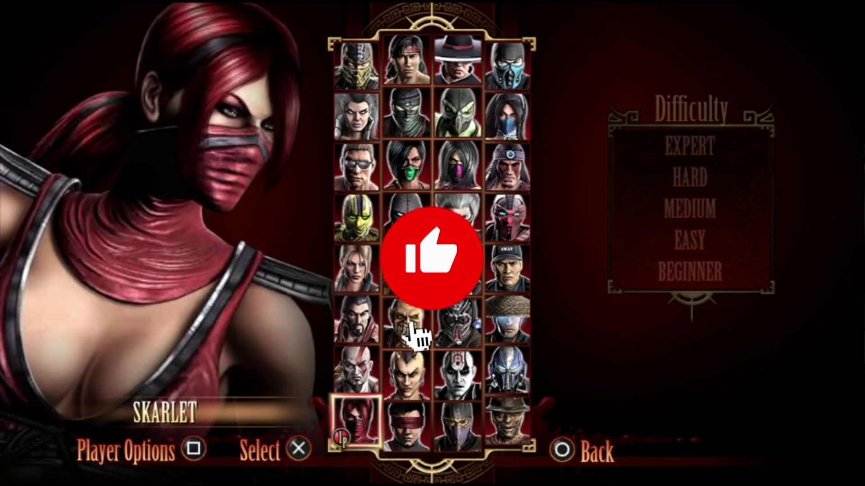
key(Right)
key(Up)
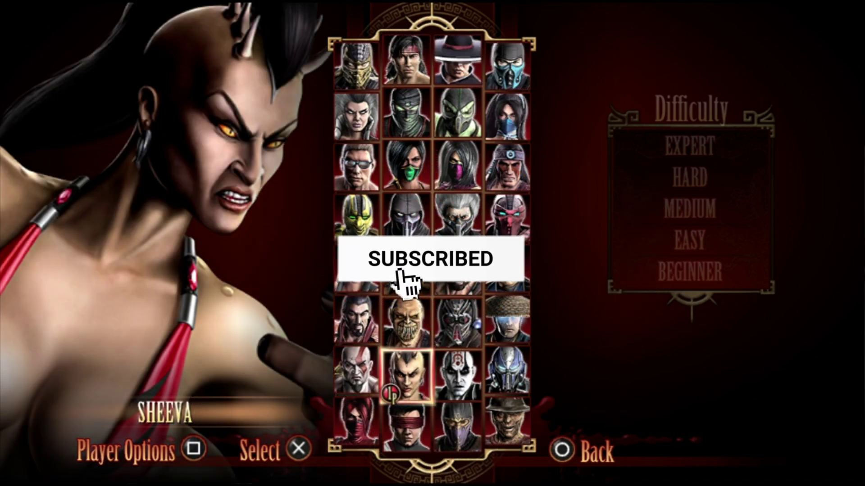
key(Up)
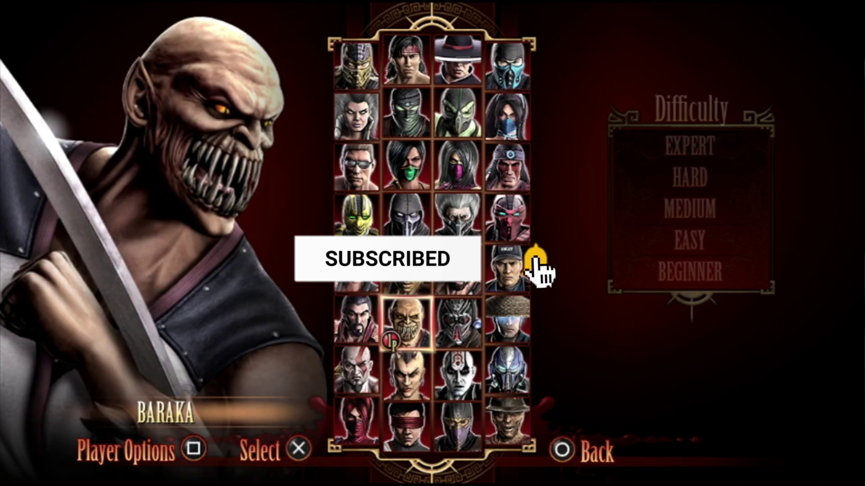
key(Up)
key(Up)
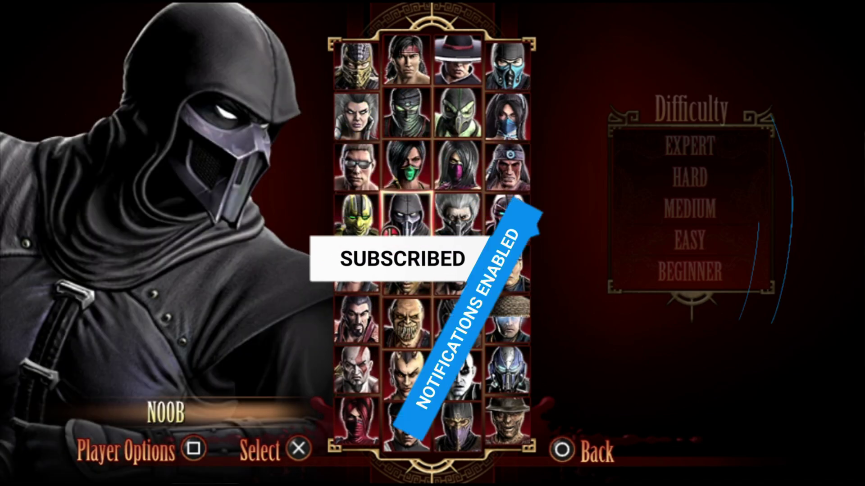
key(Up)
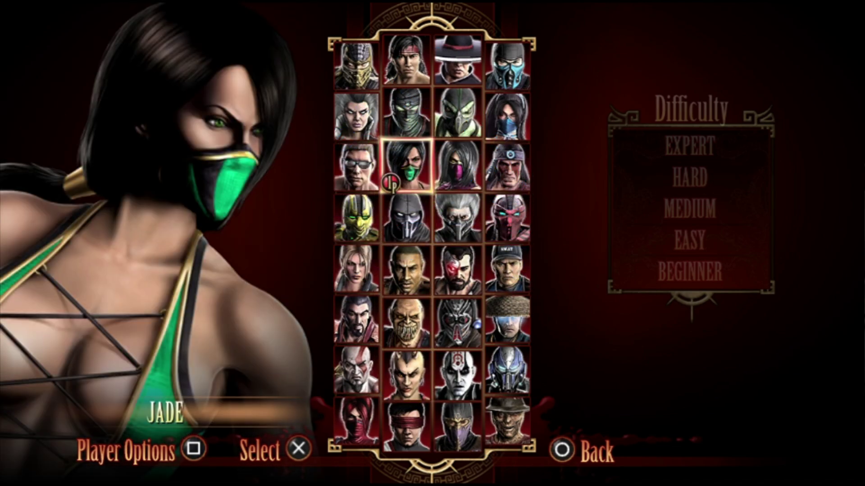
key(Up)
key(Up)
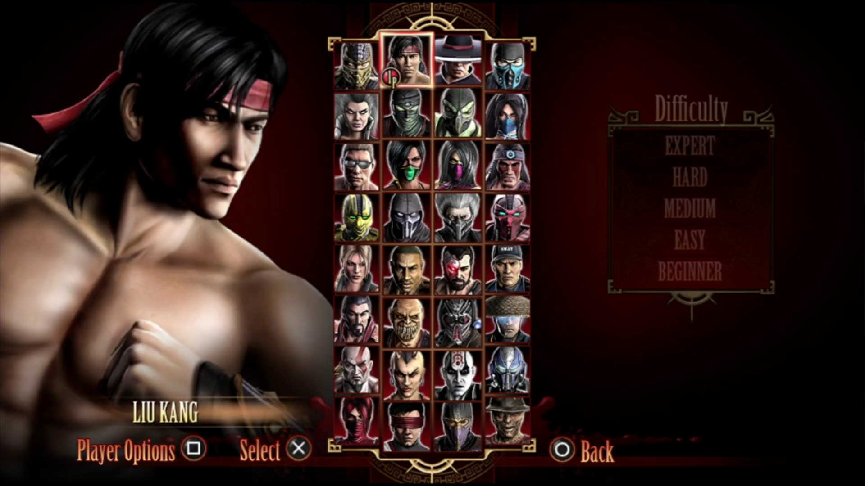
Preview Liu Kang, Kung Lao, Mileena, Smoke, Kano, Quan Chi and Kabal
key(Right)
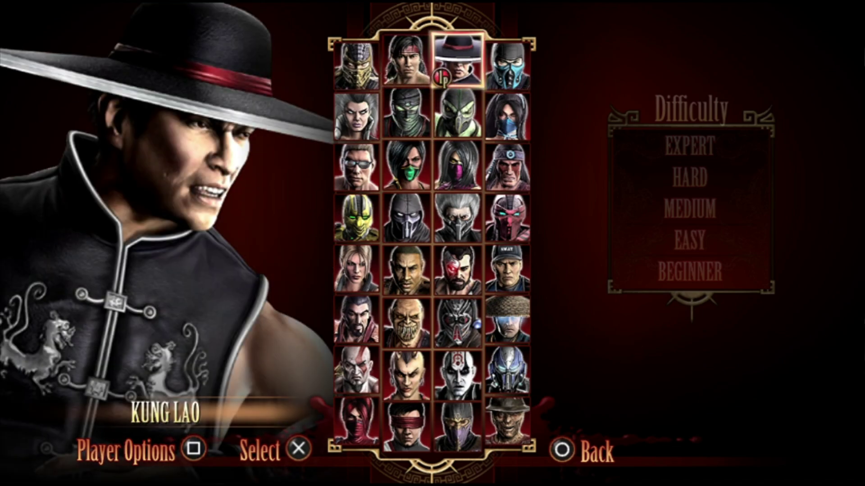
key(Down)
key(Down)
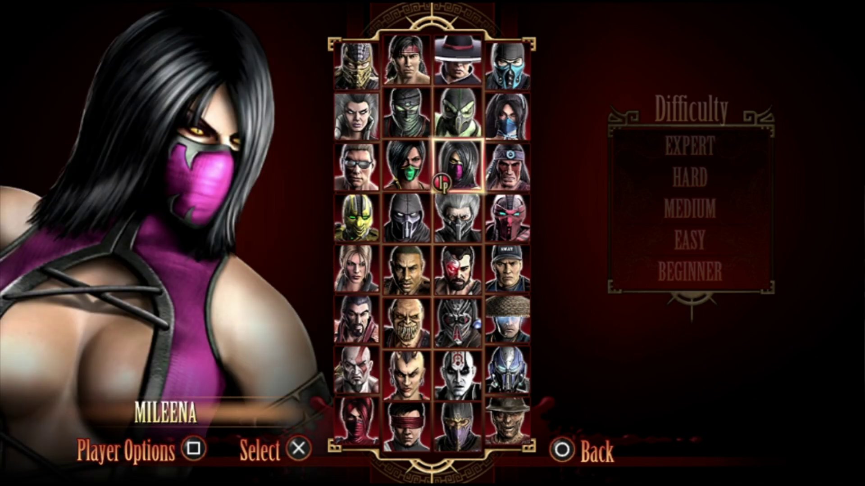
key(Down)
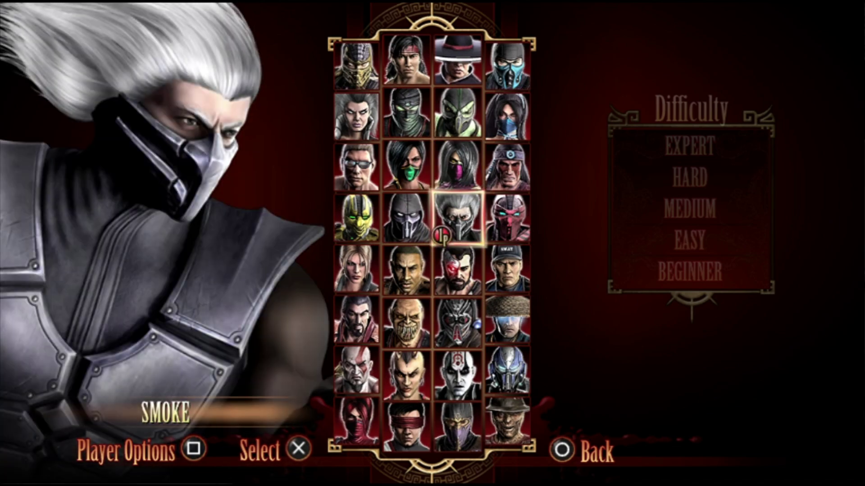
key(Down)
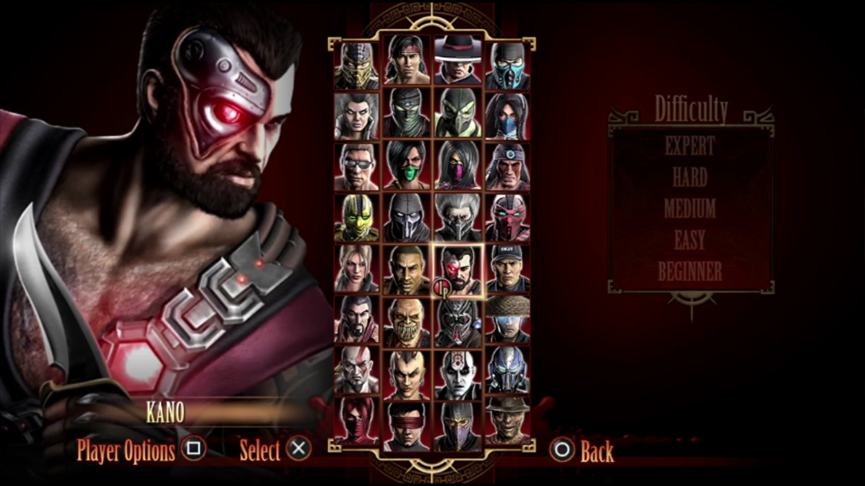
key(Down)
key(Down)
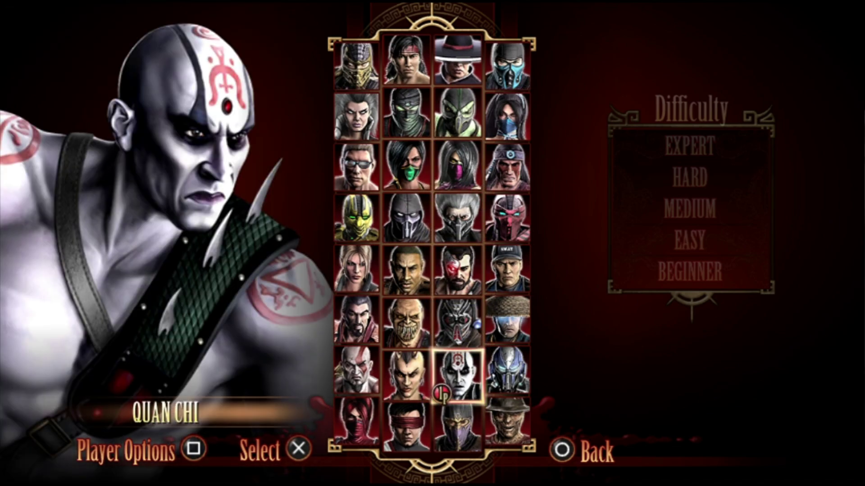
key(Up)
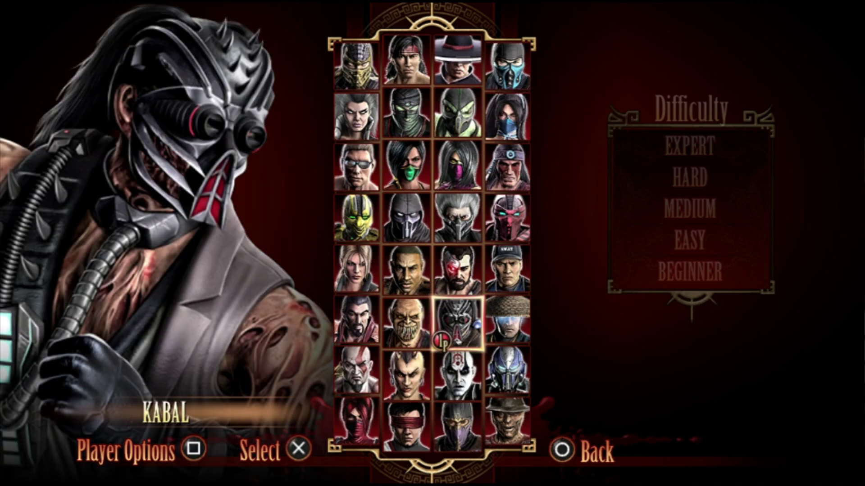
key(Down)
key(Down)
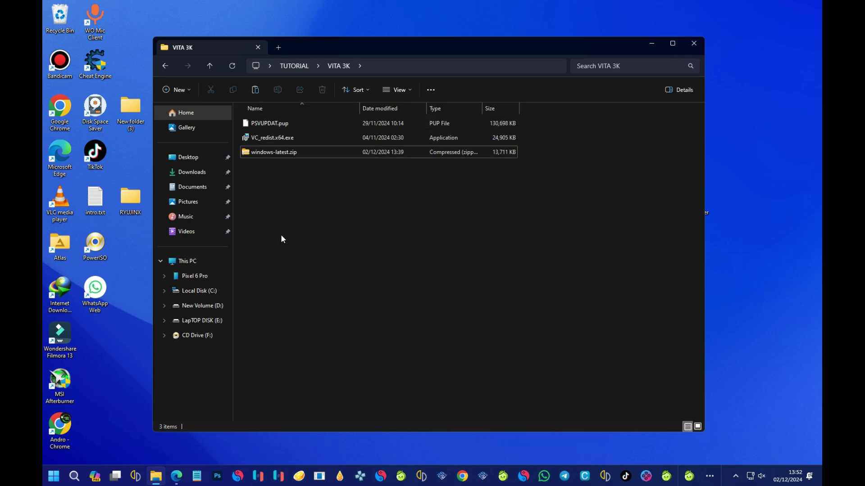
Box-select PSVUPDAT.pup, VC_redist.x64.exe and windows-latest.zip, then deselect them, twice
drag(272, 230, 293, 116)
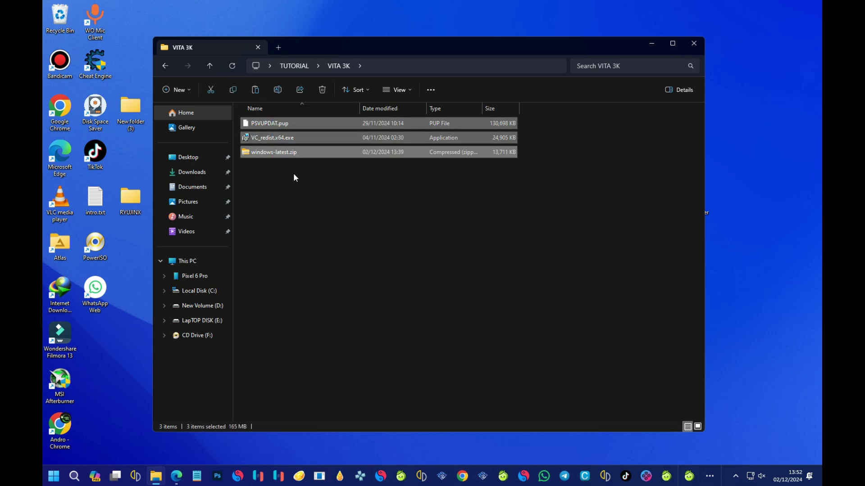
click(330, 172)
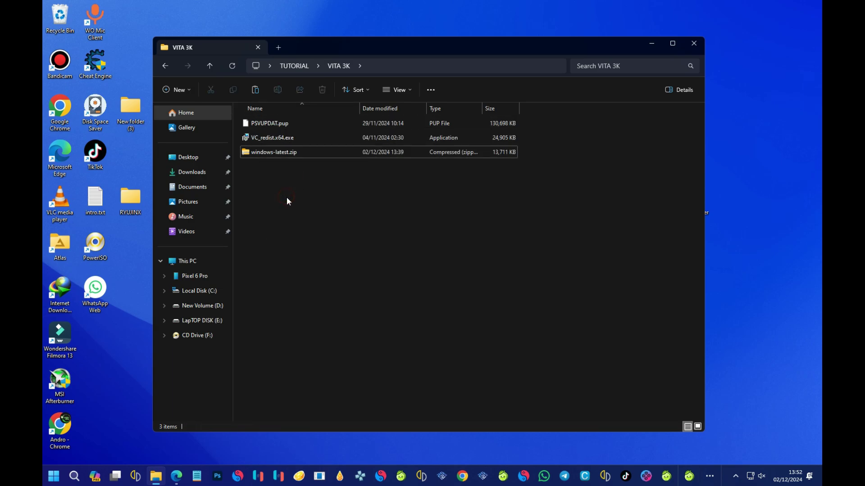
drag(289, 188, 296, 141)
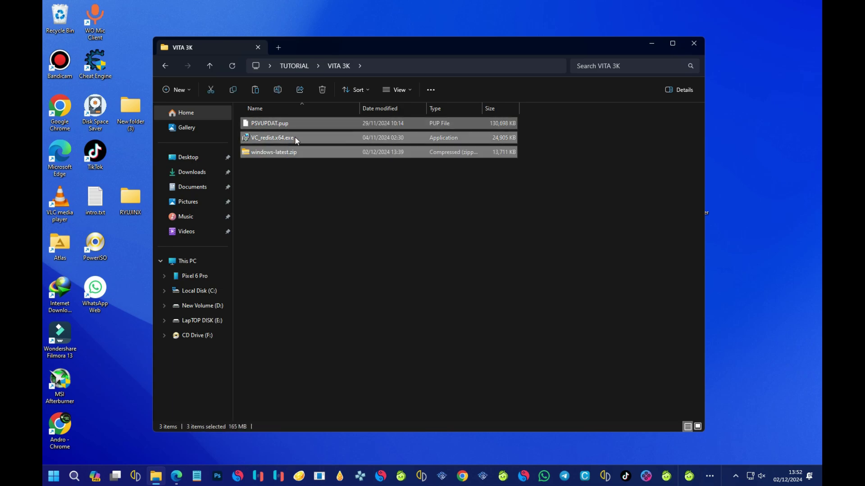
click(276, 170)
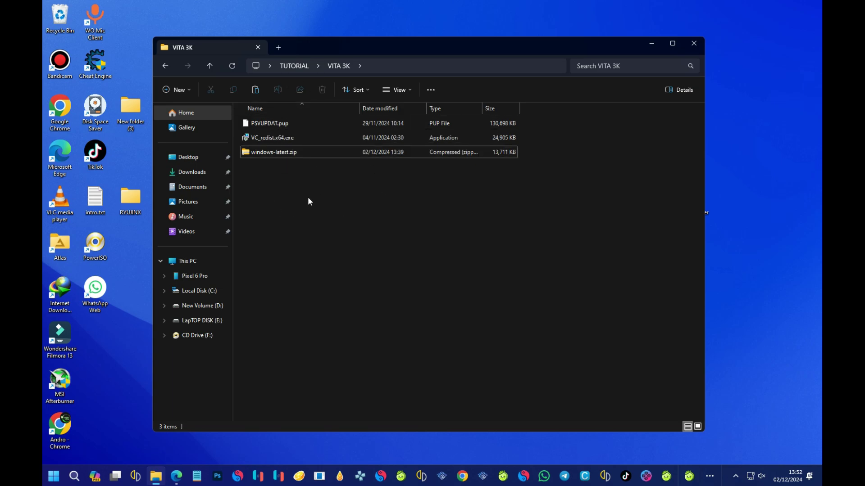
Select and clear the three files once more, then bring Microsoft Edge forward
drag(319, 189, 327, 117)
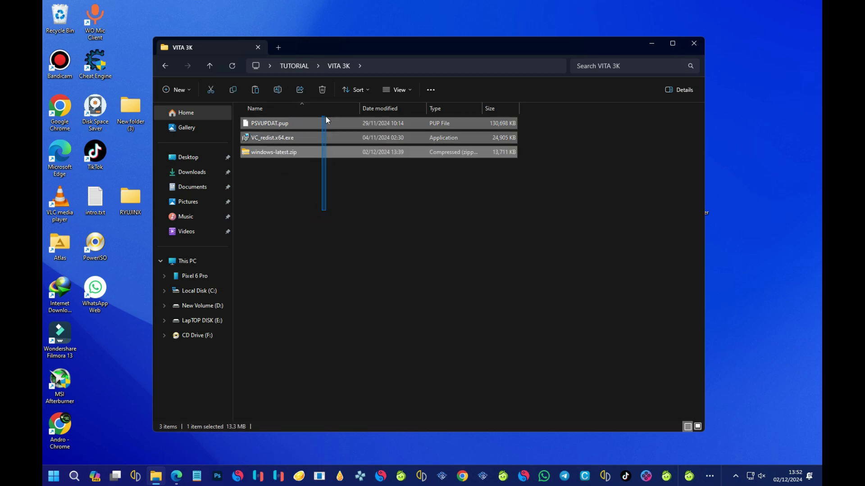
click(364, 186)
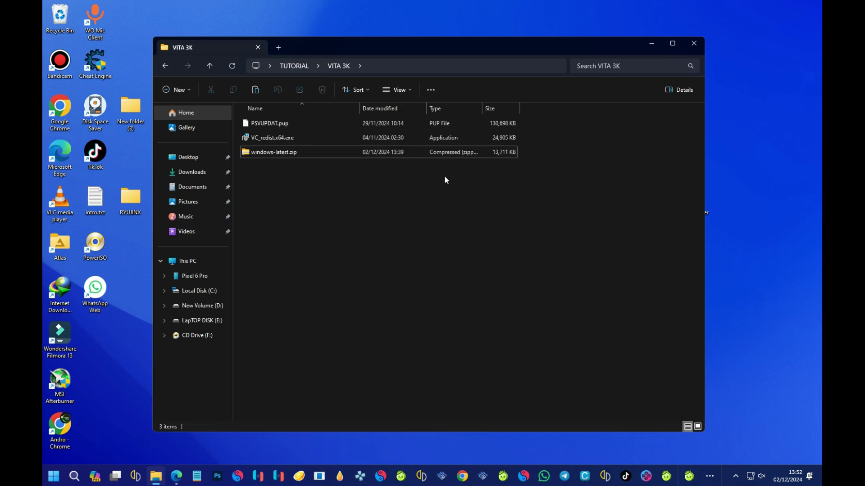
click(176, 478)
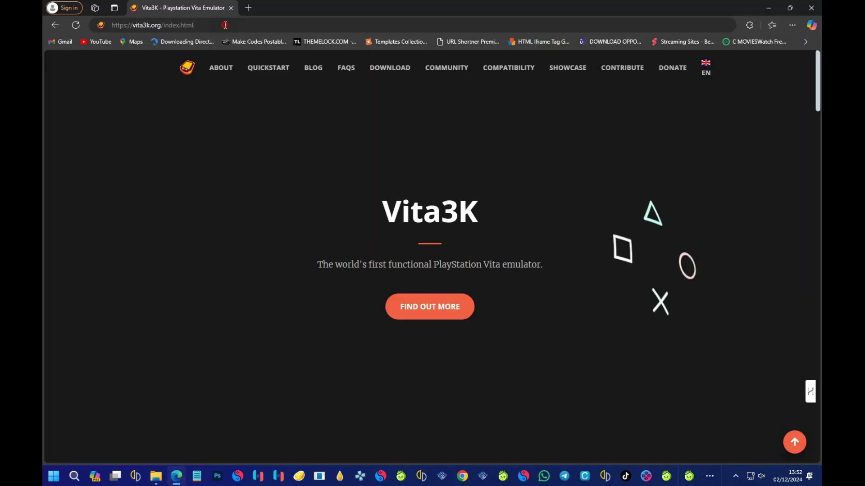
Download the Windows Nightlies build via GRAB FROM GITHUB in vita3k.org's 'Pick up your build!'
key(ctrl+l)
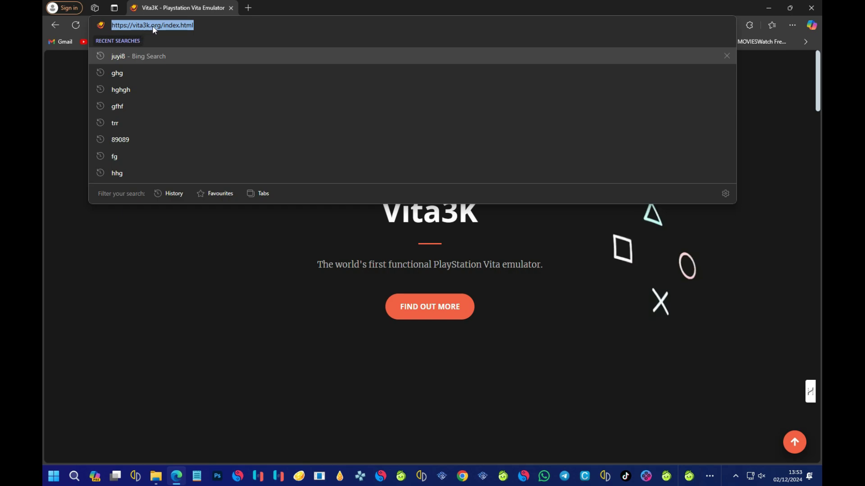
click(194, 188)
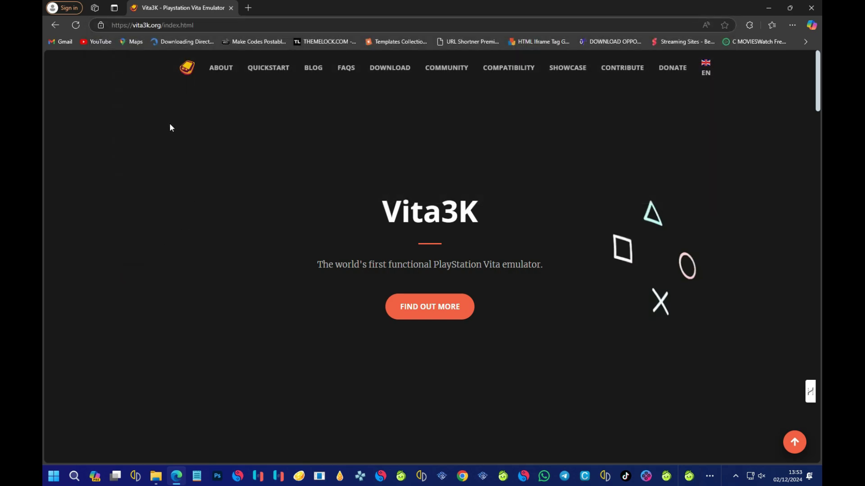
scroll(445, 169, down, 15)
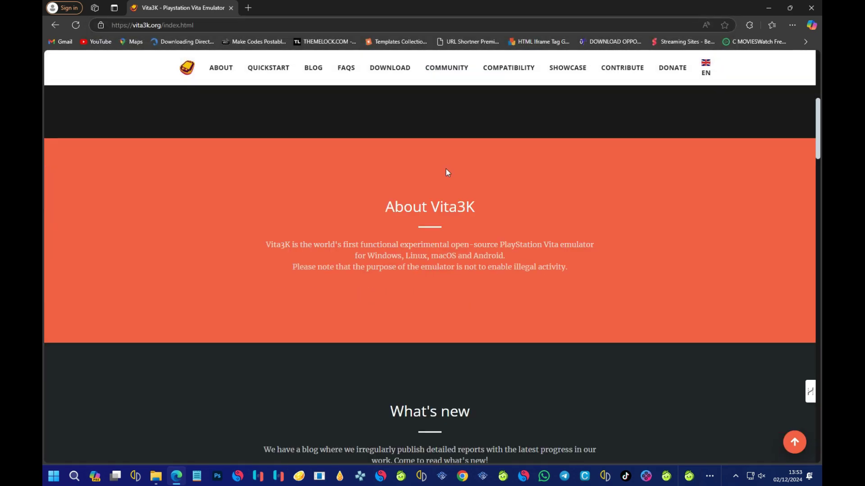
scroll(446, 172, up, 3)
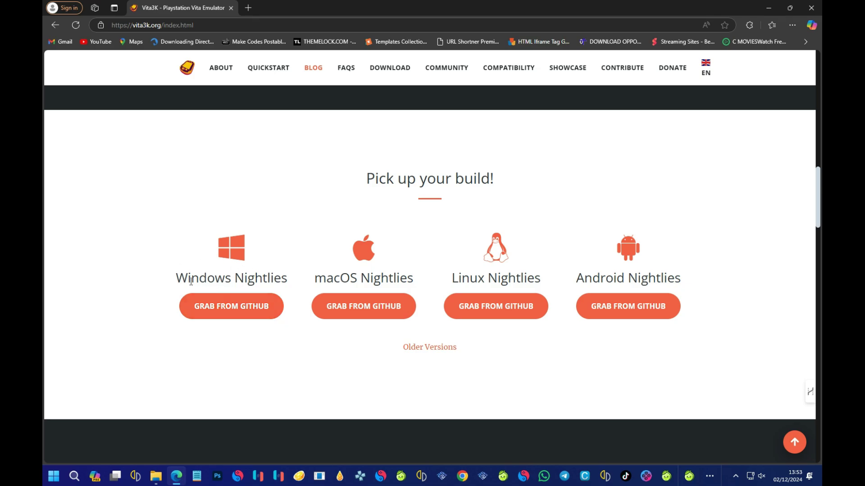
click(230, 310)
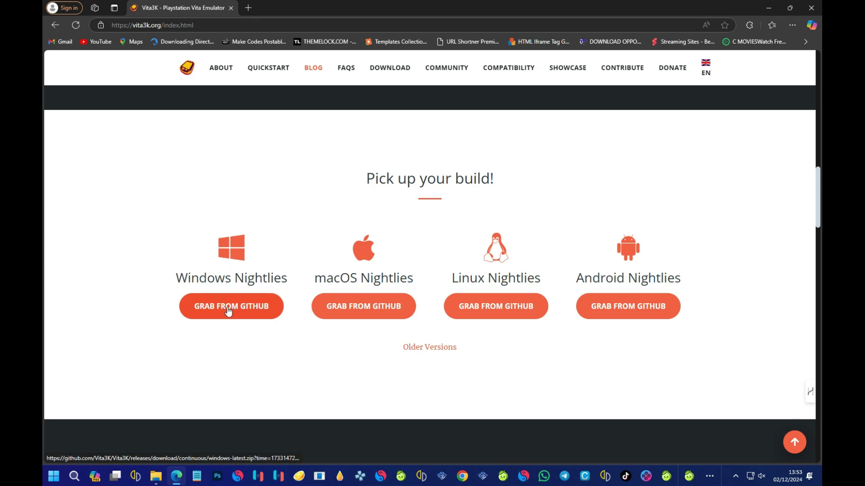
click(220, 313)
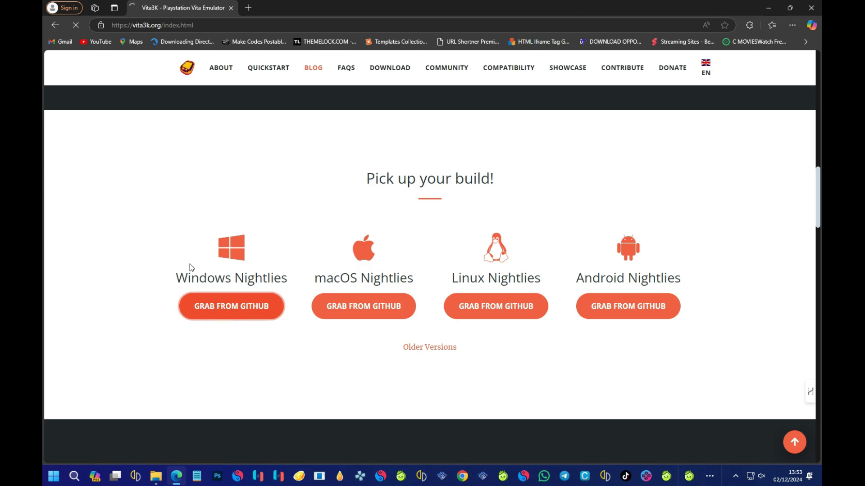